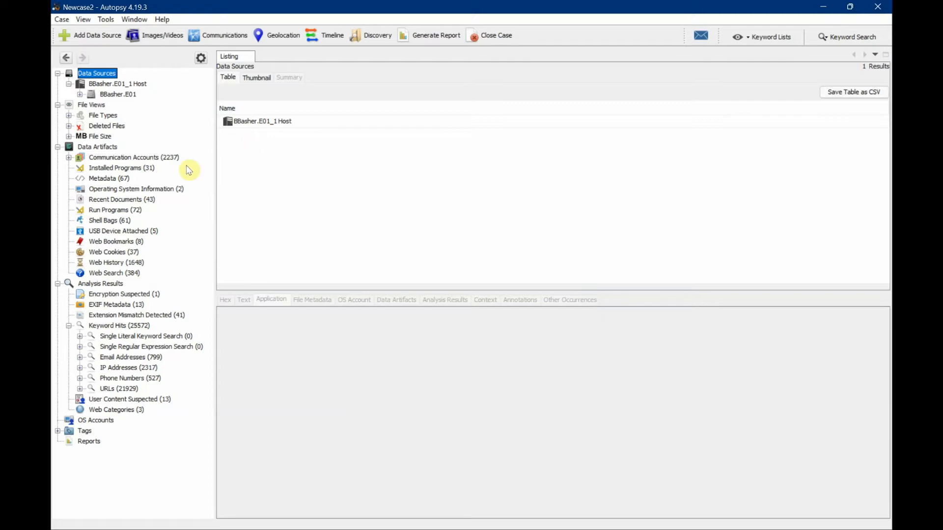
- Check the case's geolocation map for artifacts, close it, and list the Analysis Results artifact types
click(283, 40)
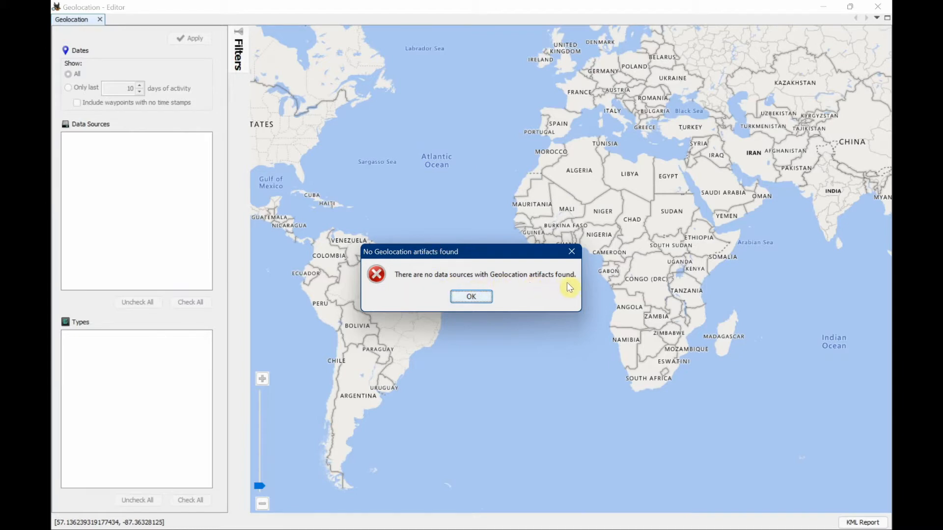
click(477, 296)
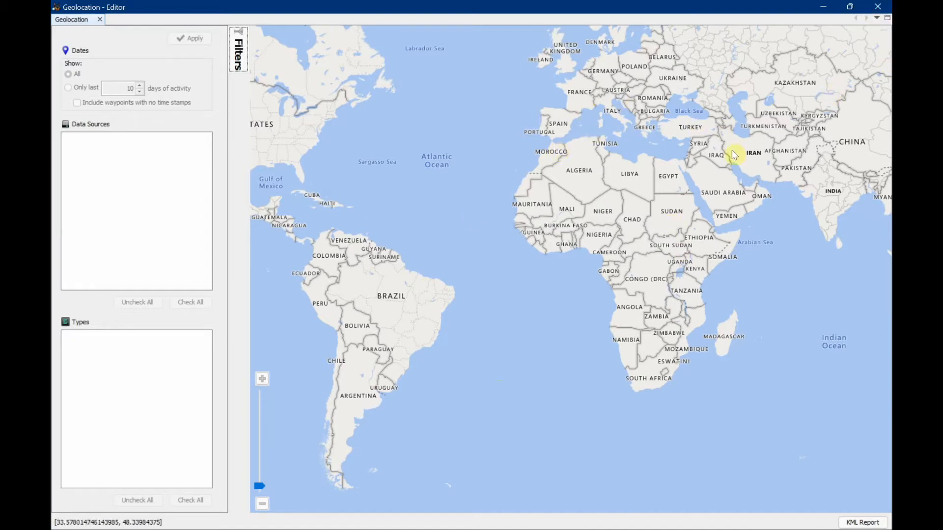
click(877, 7)
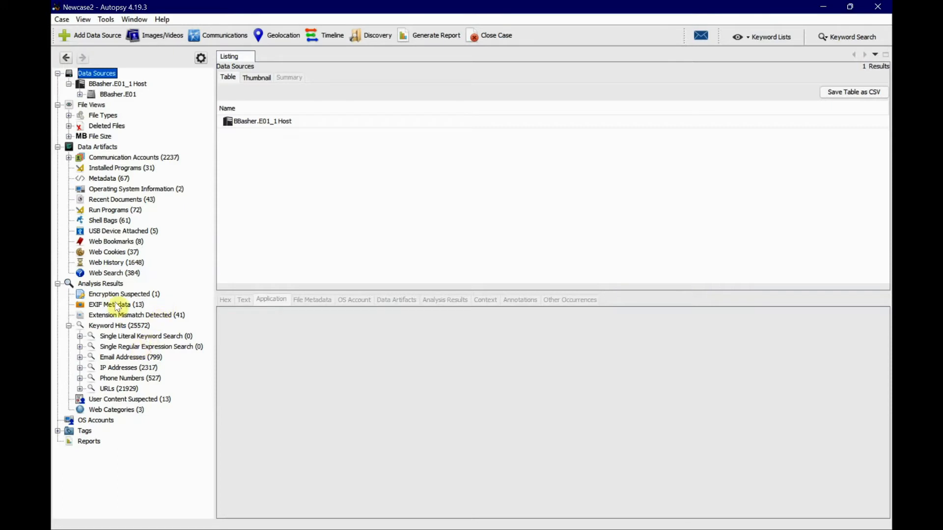
click(119, 284)
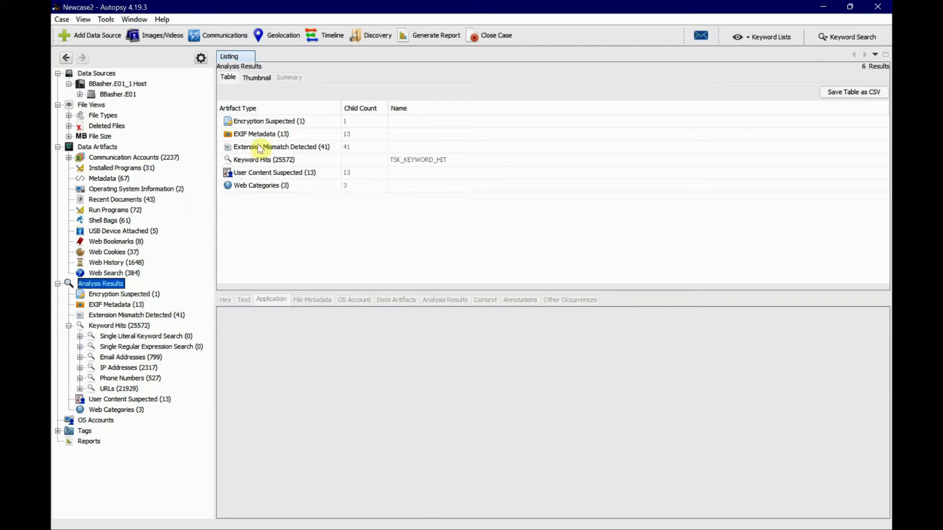
- Start a new report using the HTML Report module with "Case Details" as its header
click(431, 36)
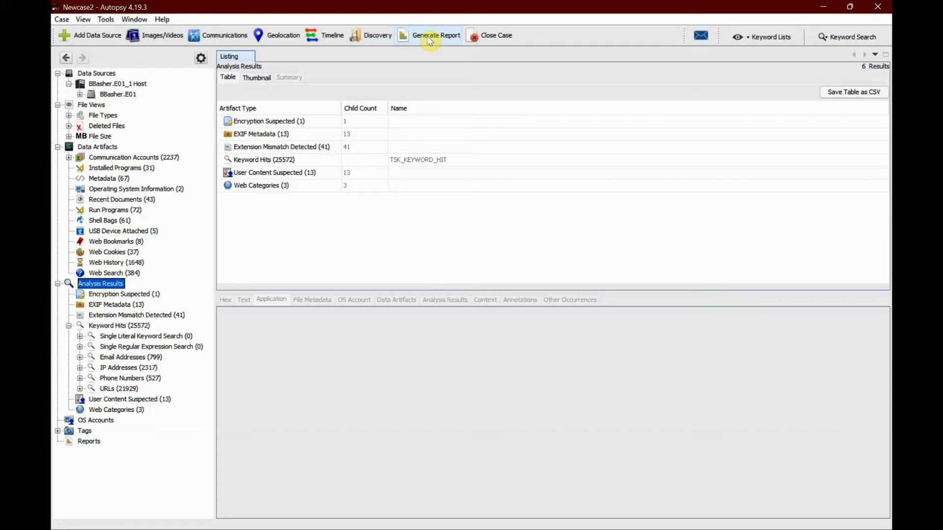
click(431, 40)
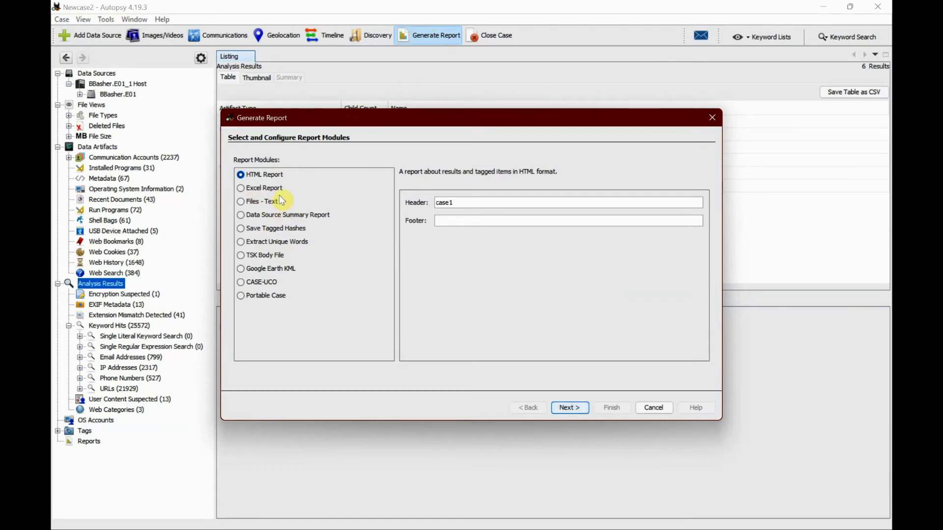
click(240, 202)
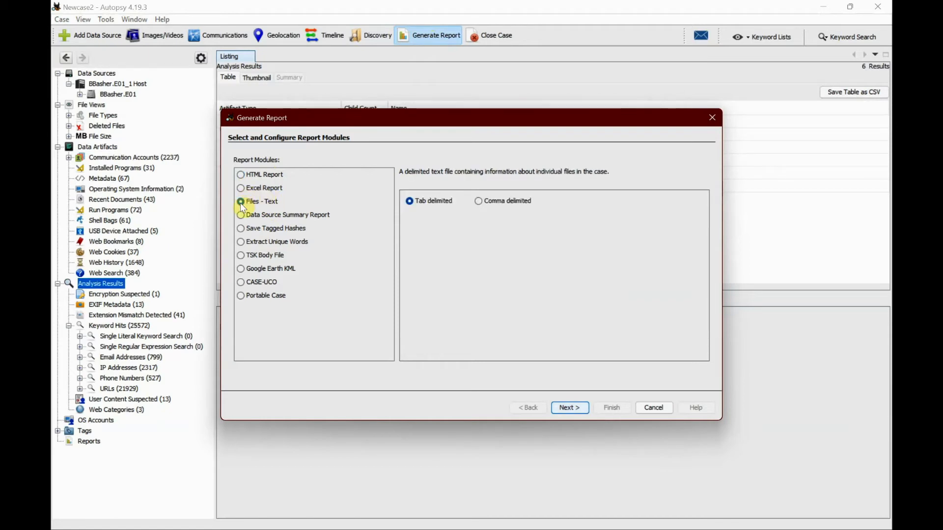
click(241, 175)
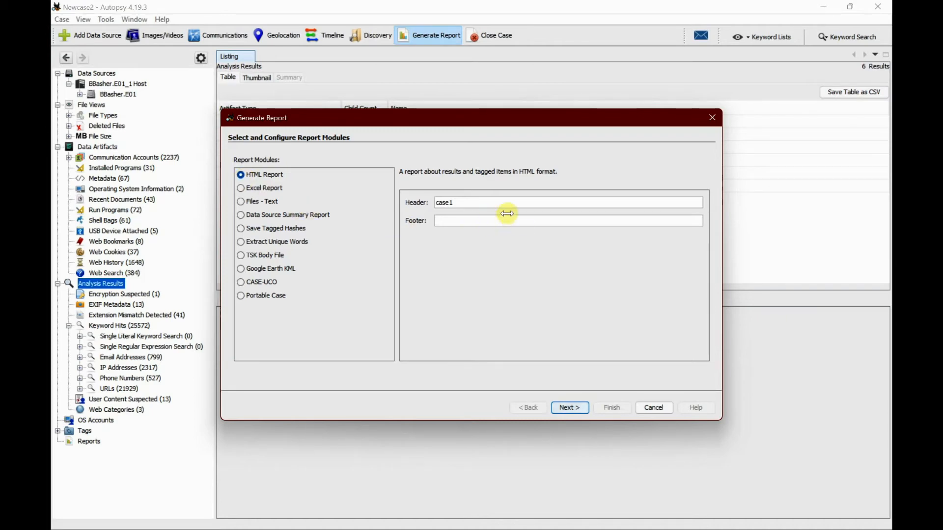
click(485, 203)
key(BackSpace)
key(BackSpace)
key(BackSpace)
key(BackSpace)
key(BackSpace)
text(Case Details)
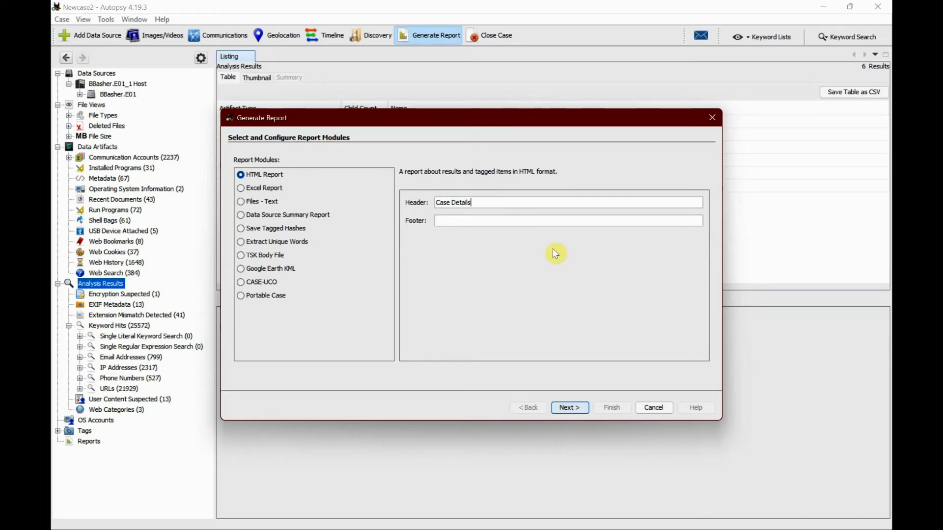
click(575, 409)
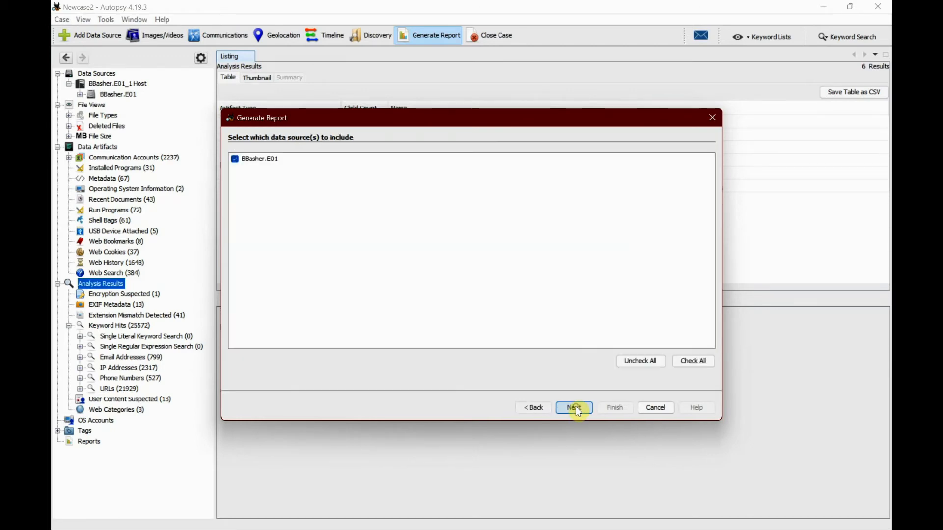
- Include the BBasher.E01 data source in the report and continue to the report configuration
click(356, 333)
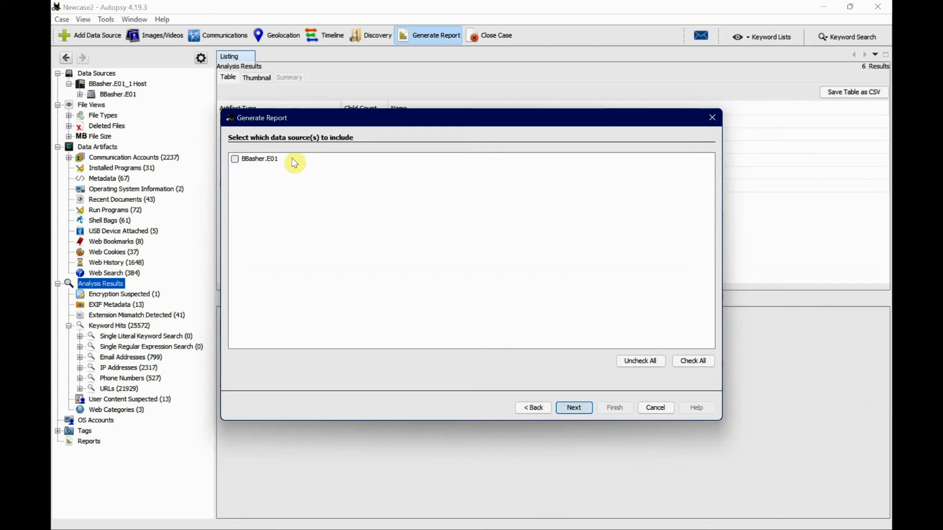
click(240, 162)
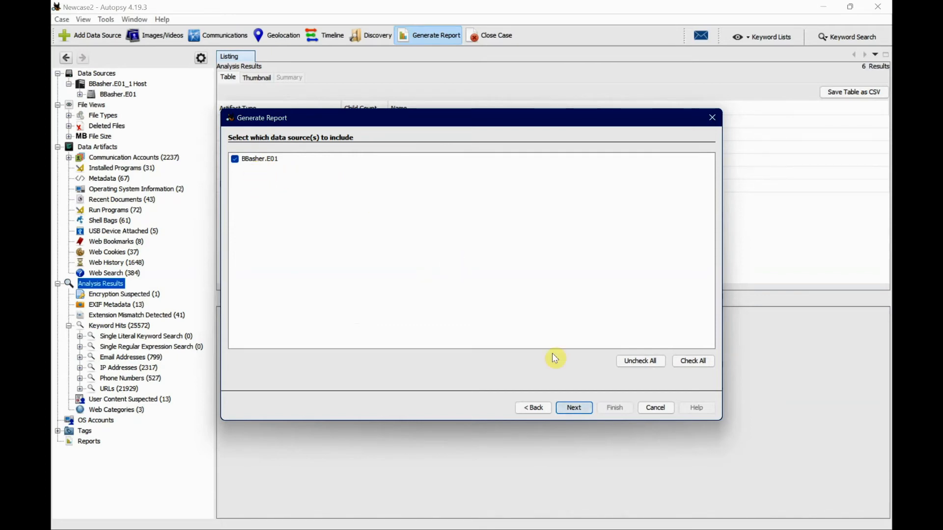
click(574, 409)
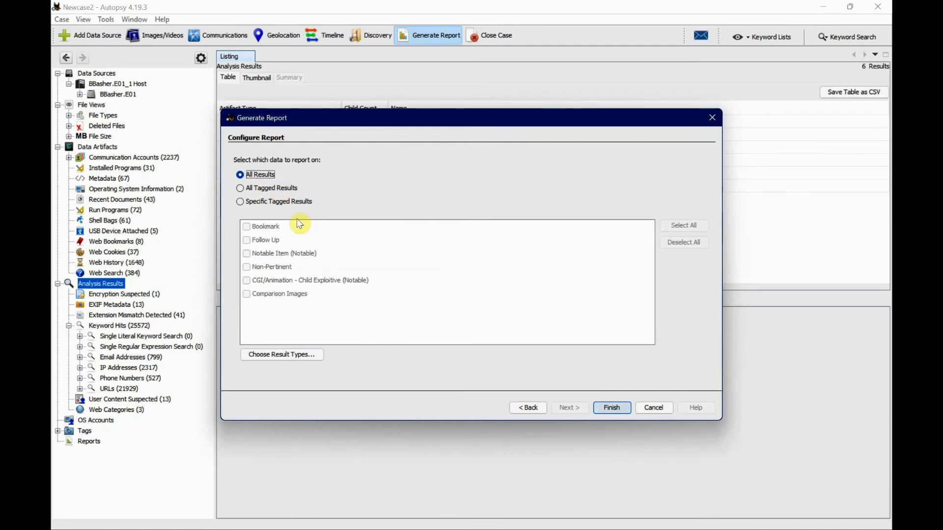
click(239, 205)
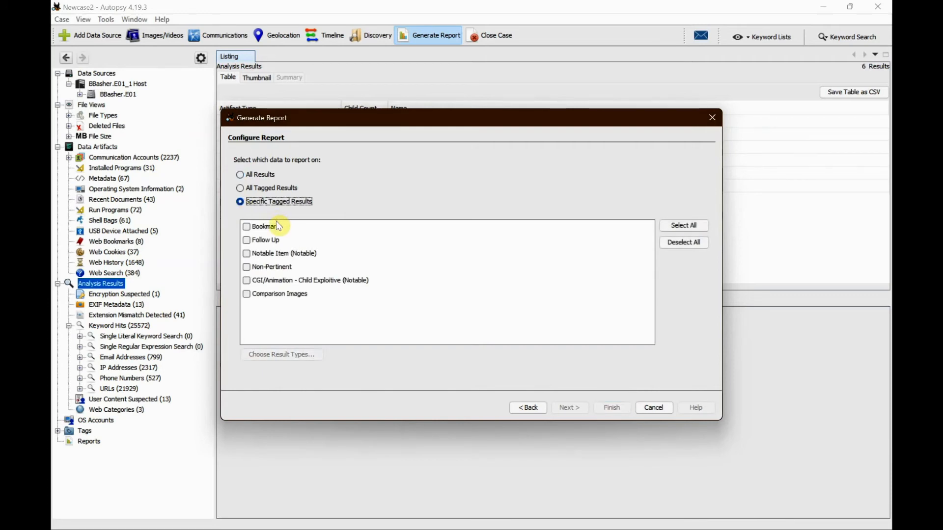
click(246, 227)
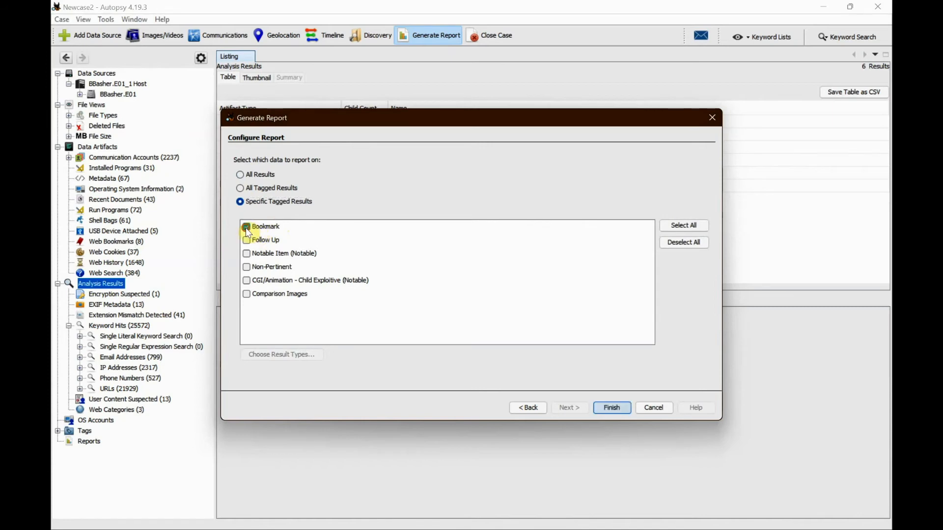
click(247, 227)
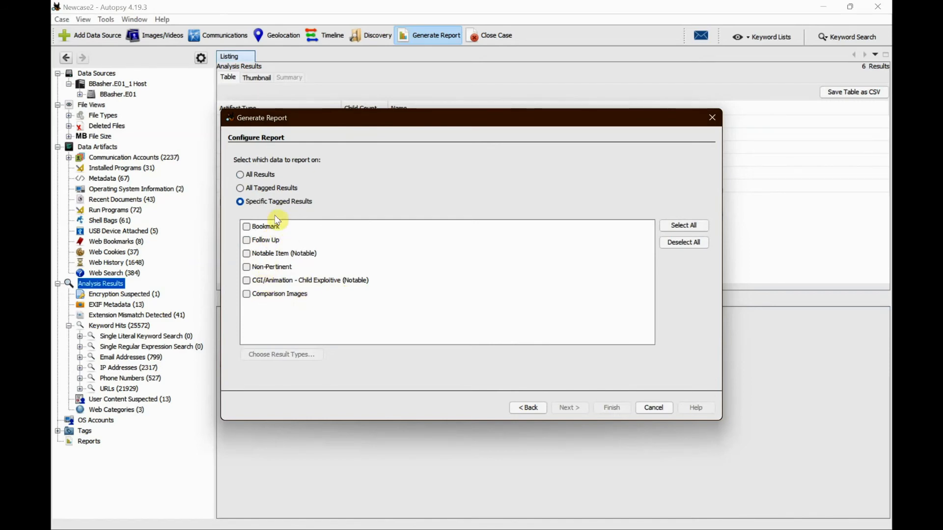
- Generate the report on All Results and open the finished HTML report in the browser
click(240, 176)
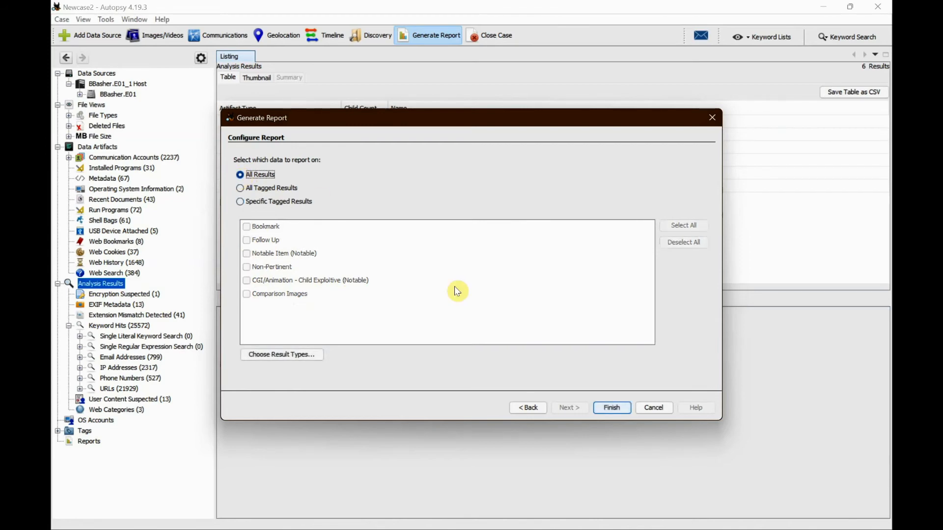
click(616, 407)
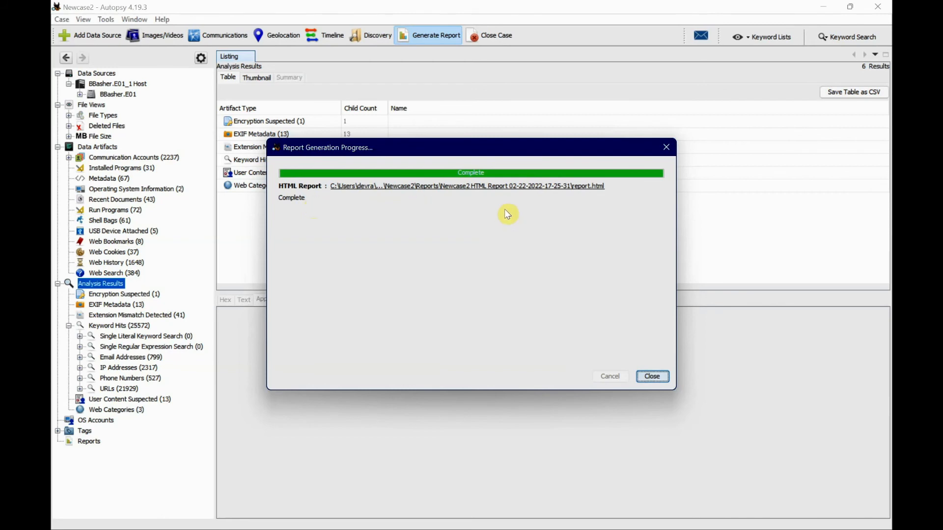
click(530, 191)
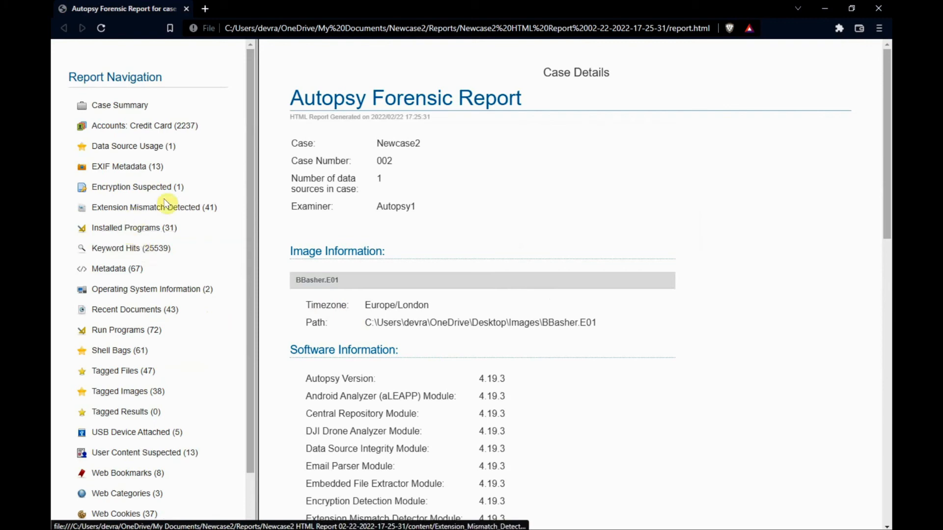
- Review the report's EXIF Metadata, Run Programs and Recent Documents sections, and return to the Case Summary
click(136, 167)
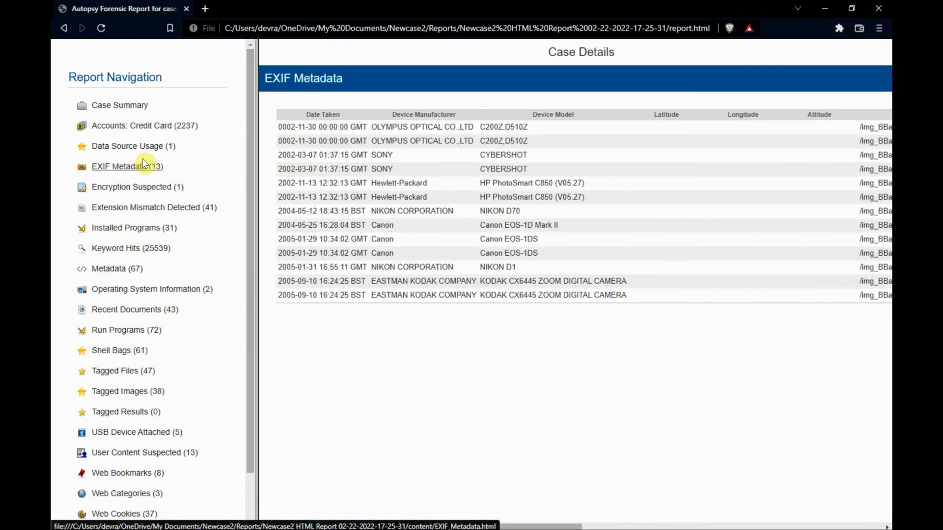
click(130, 336)
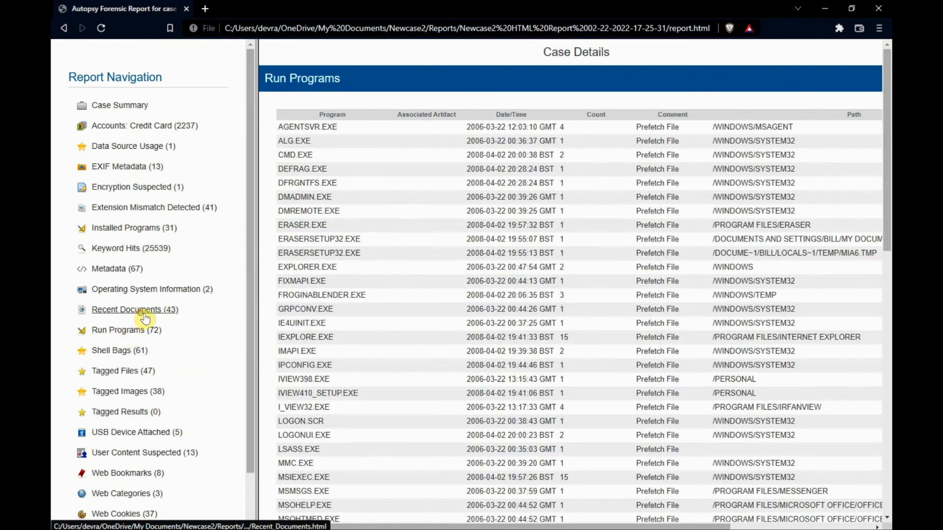
click(141, 317)
scroll(191, 209, down, 2)
scroll(193, 210, up, 2)
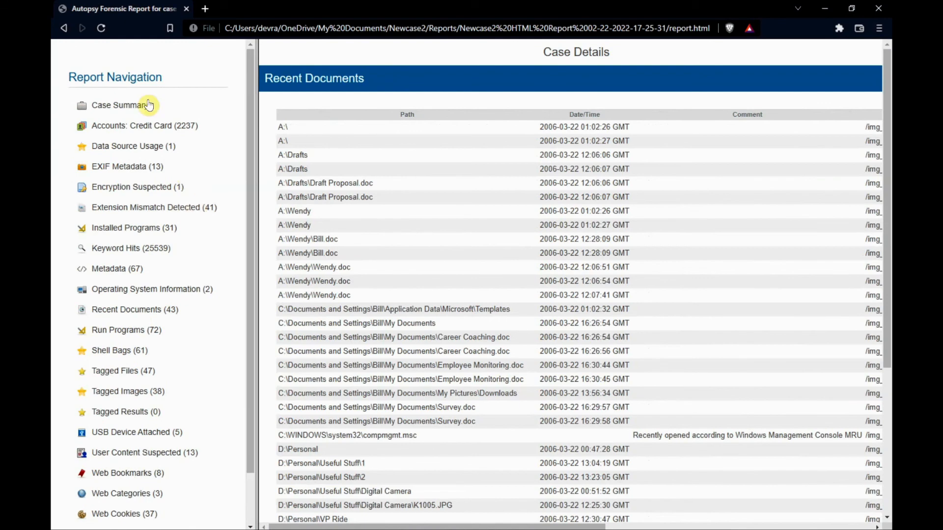
click(135, 112)
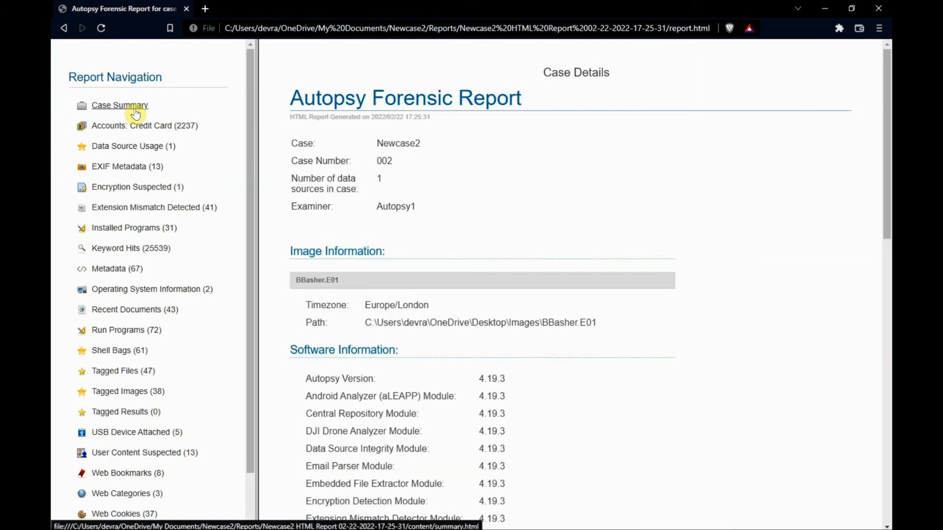